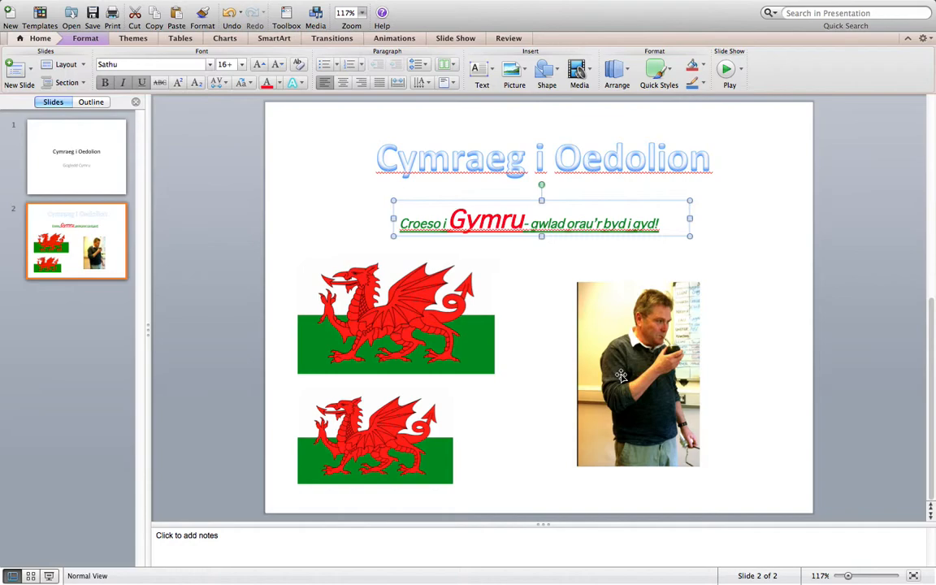
- Format the slide background with a solid fill, trying a medium blue theme colour before choosing standard red
{"action": "left_click", "coordinate": [741, 254]}
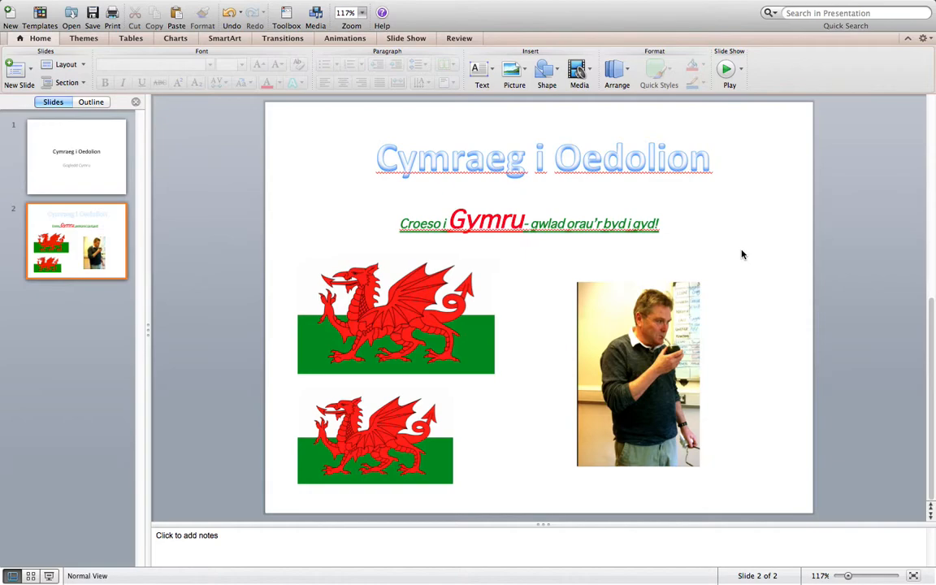
{"action": "right_click", "coordinate": [741, 254]}
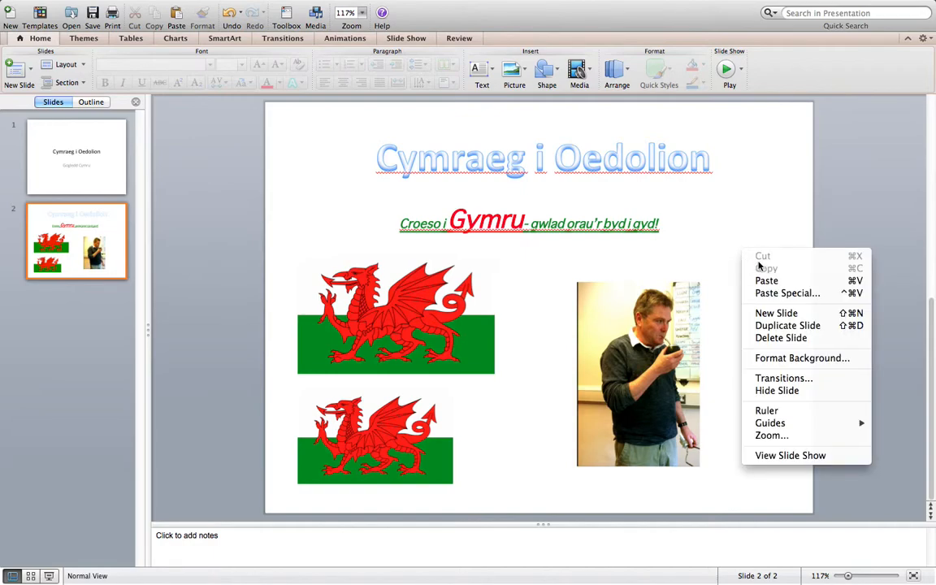
{"action": "left_click", "coordinate": [787, 364]}
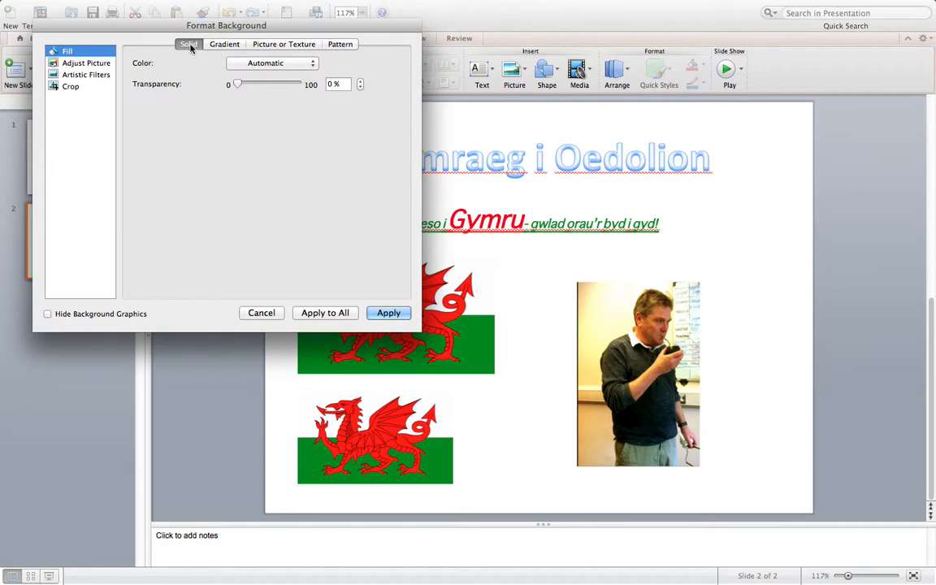
{"action": "left_click", "coordinate": [302, 65]}
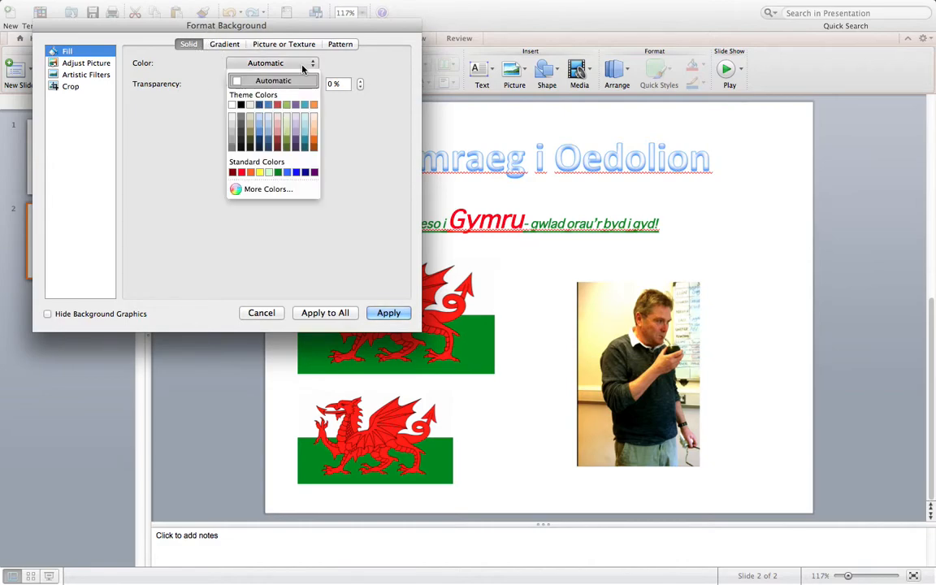
{"action": "left_click", "coordinate": [259, 137]}
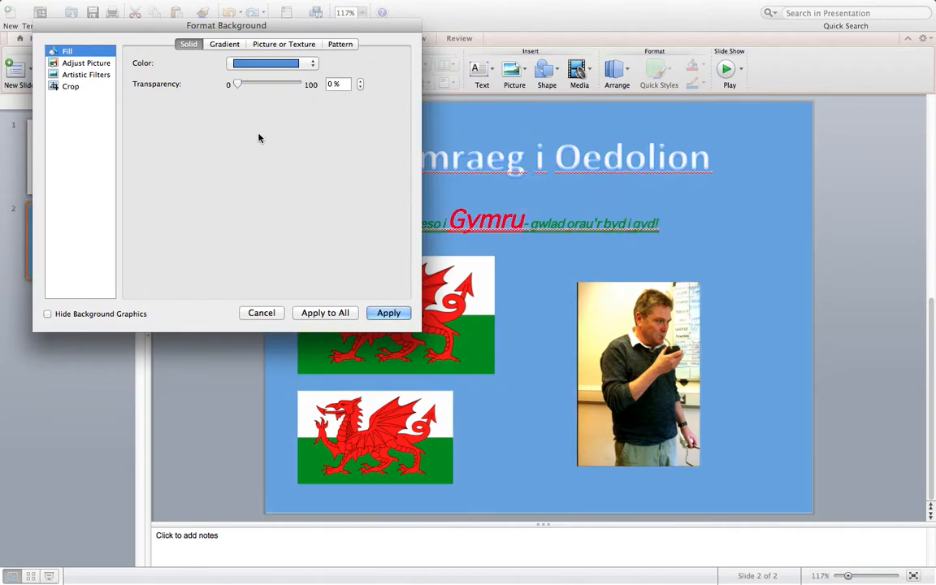
{"action": "left_click", "coordinate": [305, 64]}
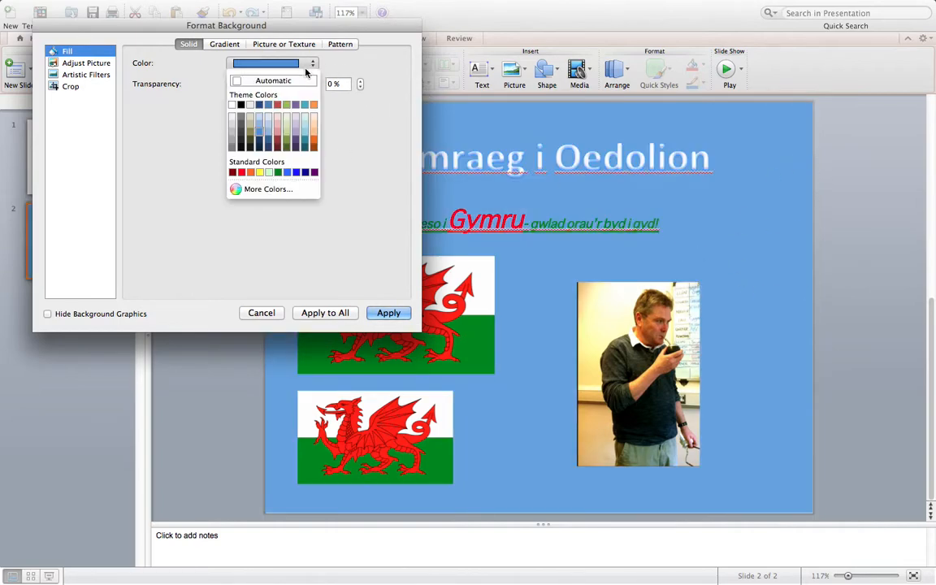
{"action": "left_click", "coordinate": [241, 173]}
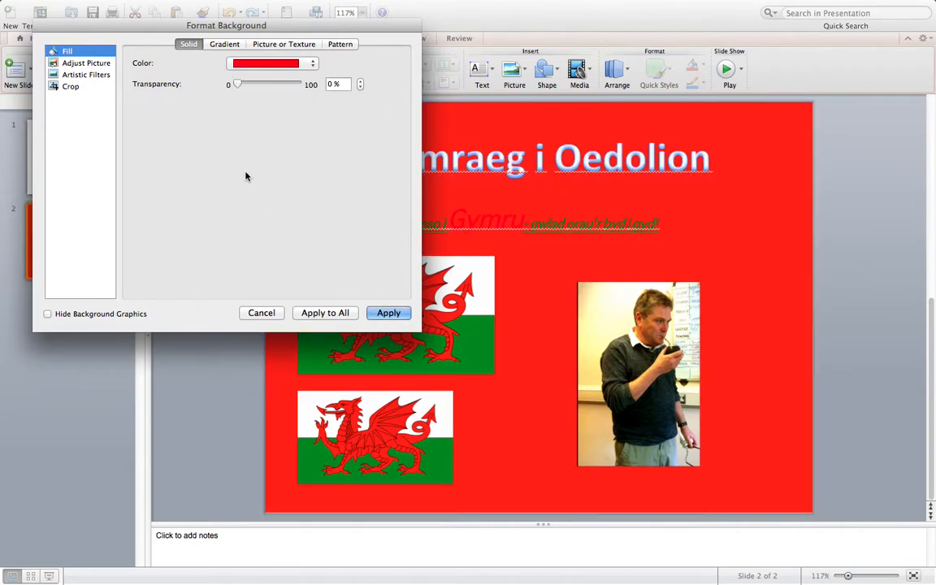
- Change the slide background fill to a gradient with the Linear style
{"action": "left_click", "coordinate": [225, 44]}
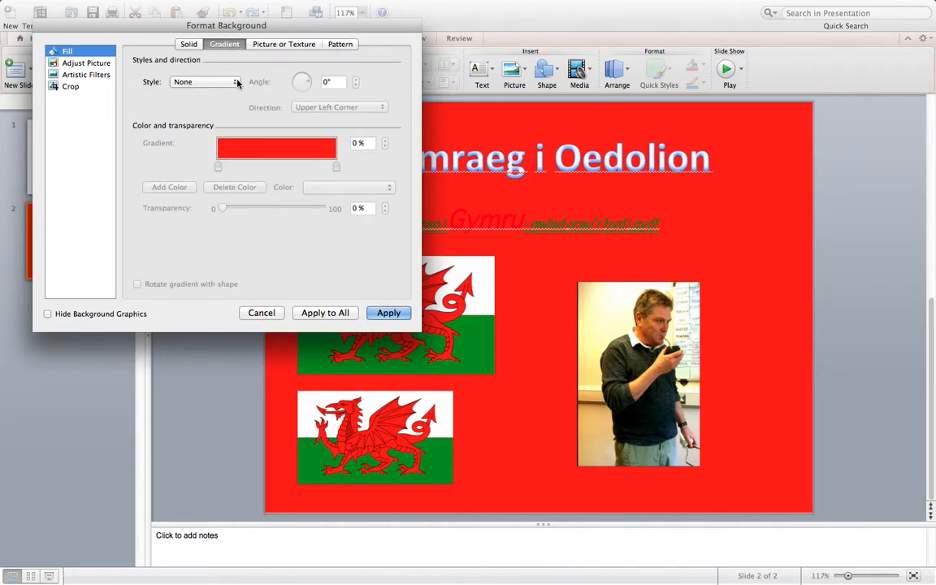
{"action": "left_click", "coordinate": [229, 82]}
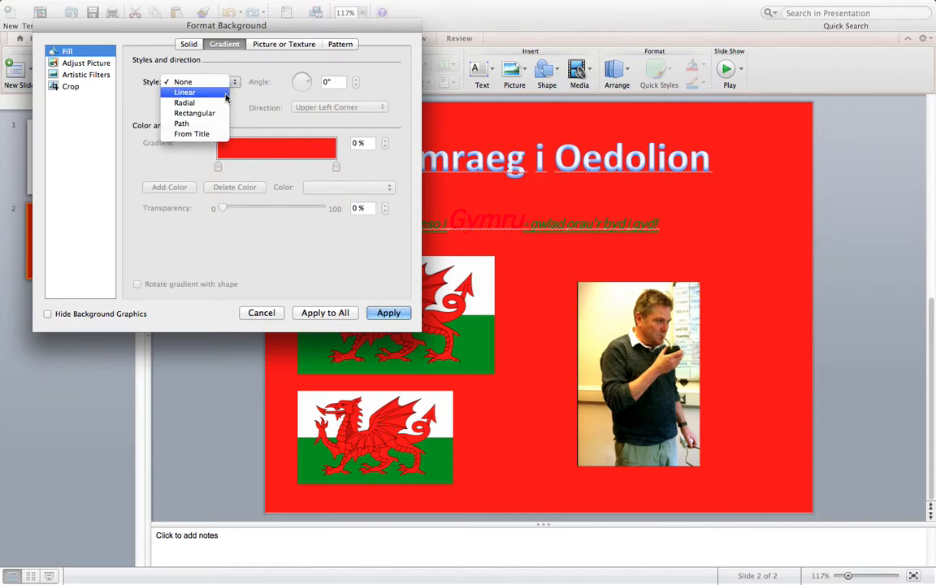
{"action": "left_click", "coordinate": [226, 95]}
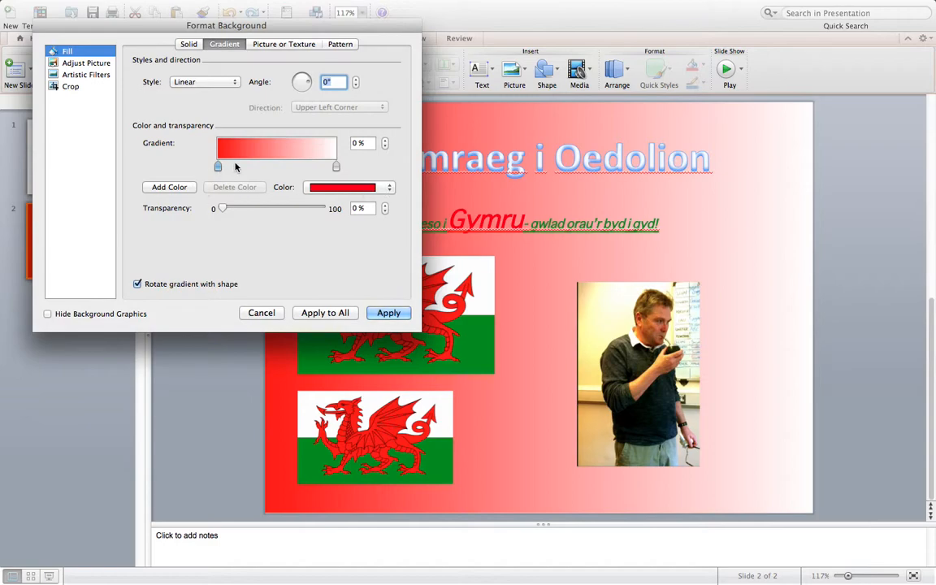
- Shift the red gradient stop inward and add a light green colour stop at 62%
{"action": "left_click_drag", "start_coordinate": [219, 168], "coordinate": [246, 168]}
{"action": "left_click", "coordinate": [186, 187]}
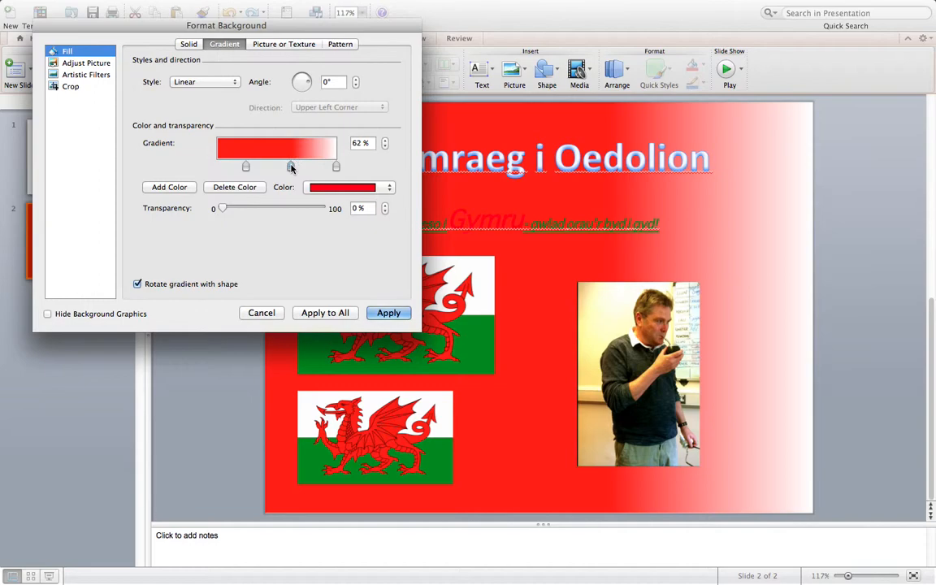
{"action": "left_click", "coordinate": [389, 188]}
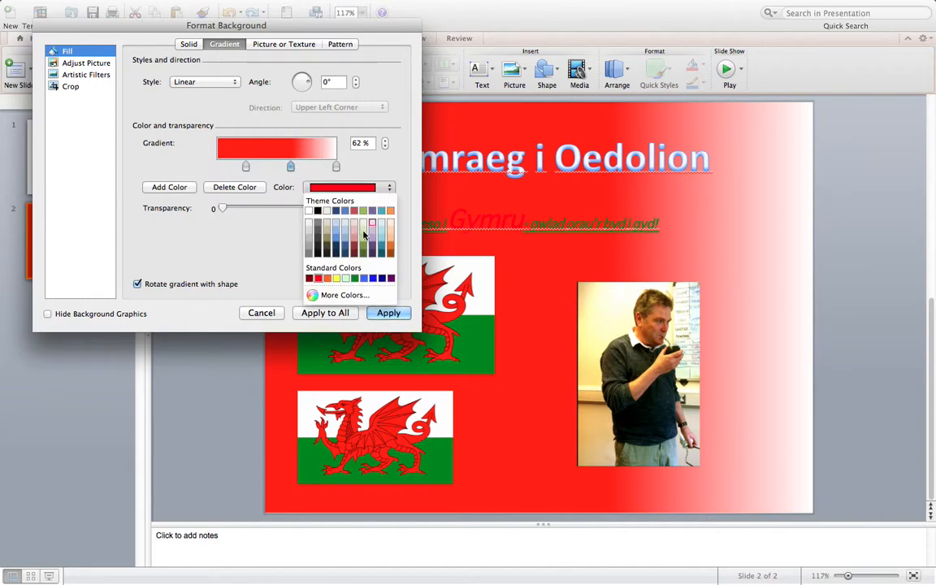
{"action": "left_click", "coordinate": [363, 219]}
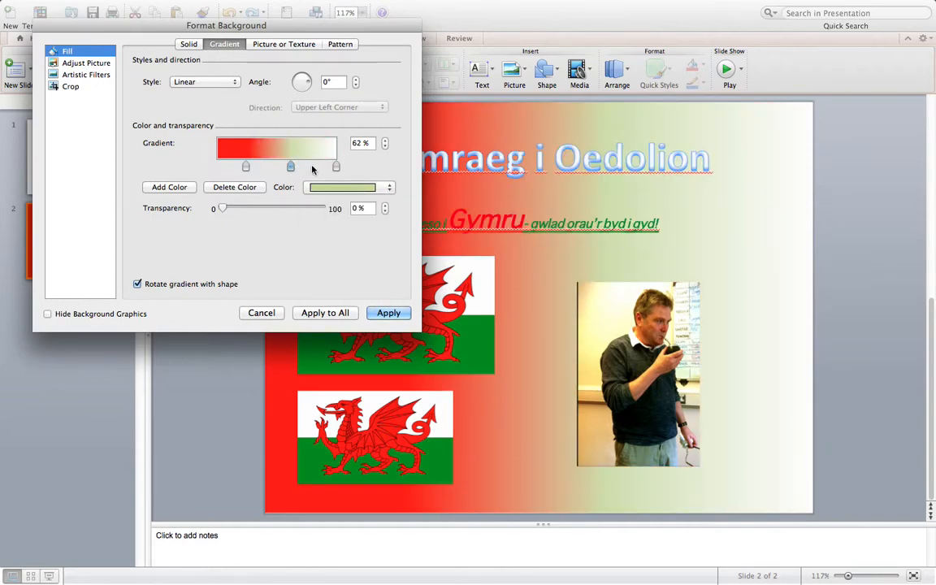
- Set the gradient's 100% stop to light purple and apply the background to all slides
{"action": "left_click", "coordinate": [245, 166]}
{"action": "left_click", "coordinate": [337, 167]}
{"action": "left_click", "coordinate": [375, 187]}
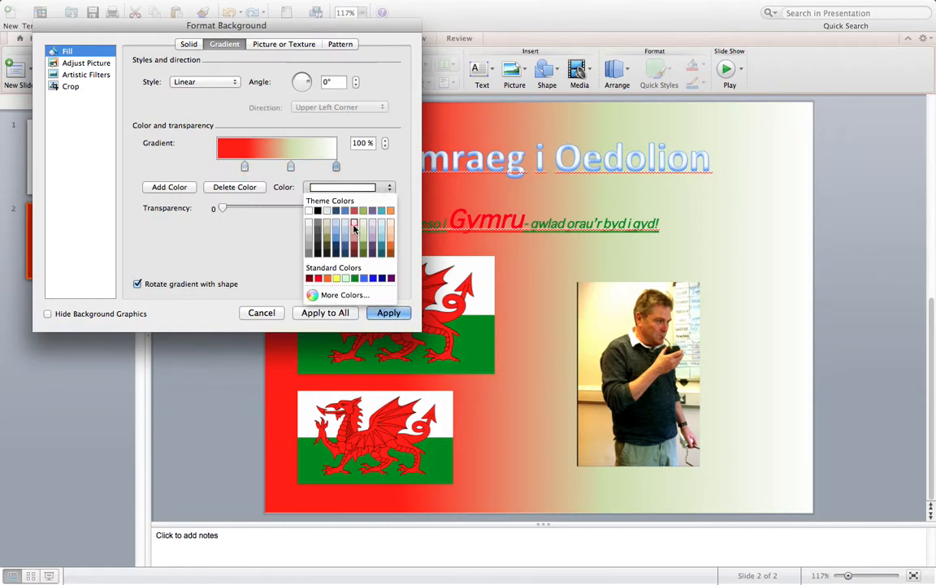
{"action": "left_click", "coordinate": [373, 238]}
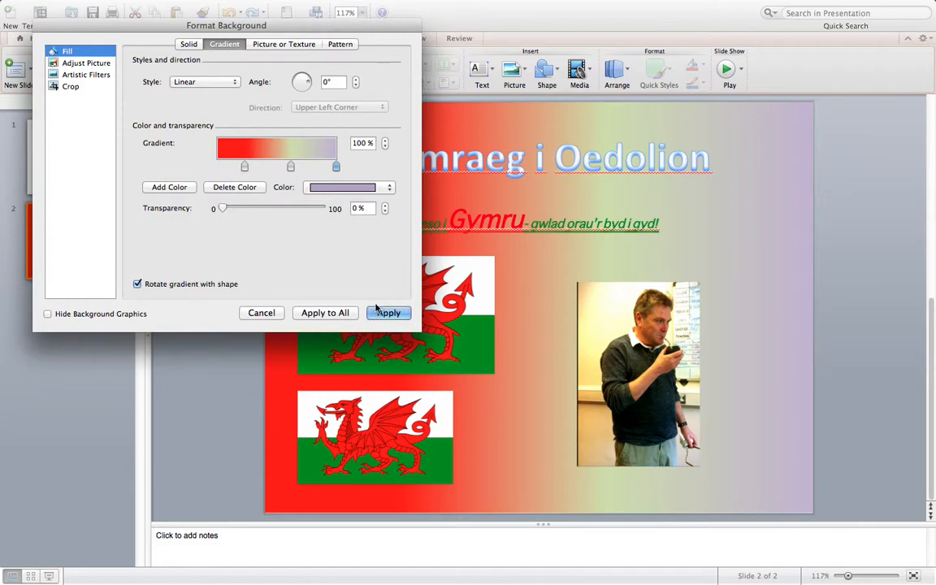
{"action": "left_click_drag", "start_coordinate": [367, 29], "coordinate": [577, 21]}
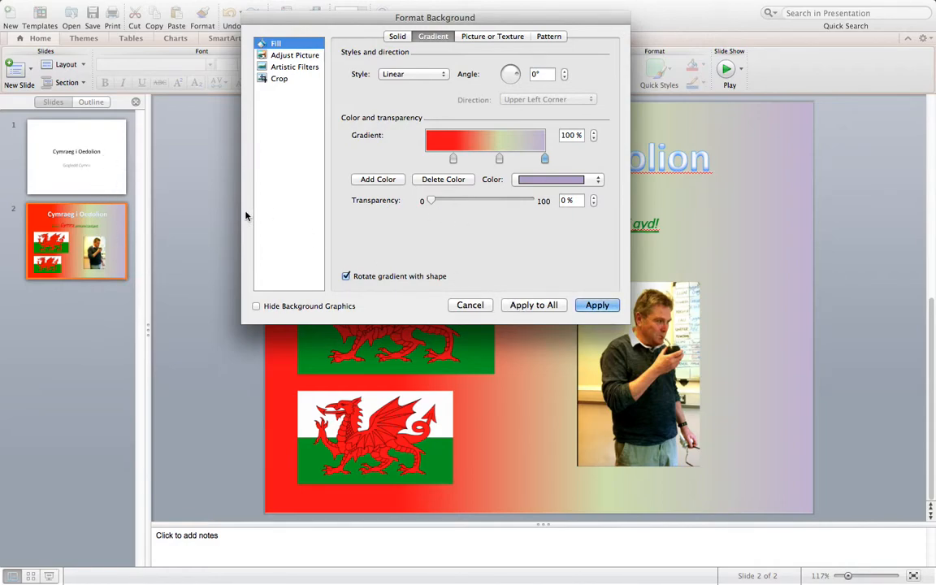
{"action": "left_click", "coordinate": [555, 303]}
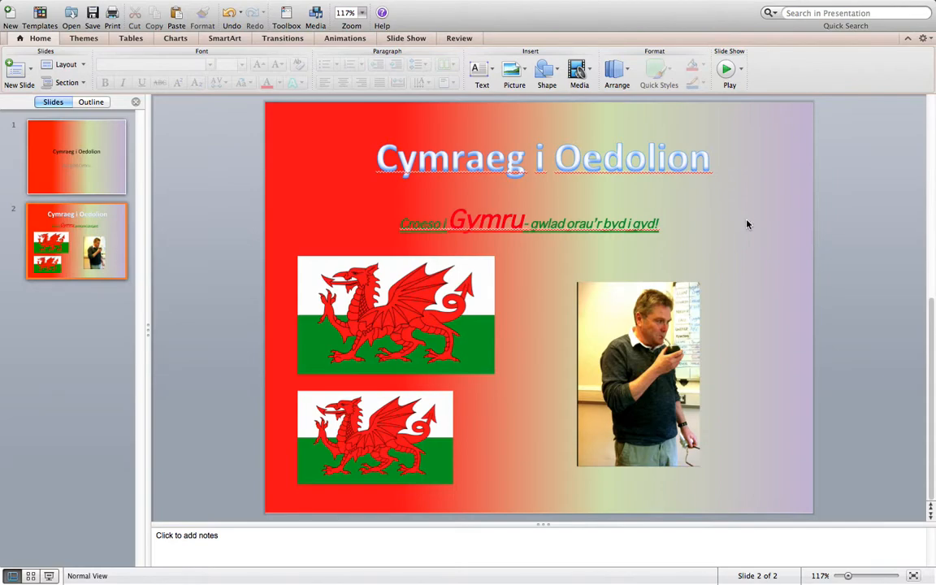
{"action": "mouse_move", "coordinate": [568, 0]}
{"action": "left_click", "coordinate": [375, 6]}
{"action": "mouse_move", "coordinate": [286, 7]}
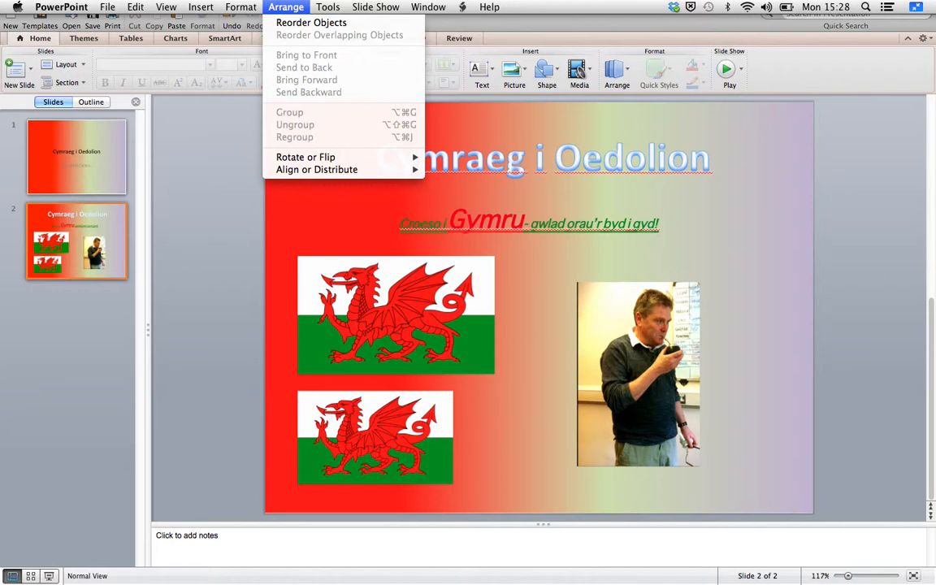
{"action": "mouse_move", "coordinate": [240, 6]}
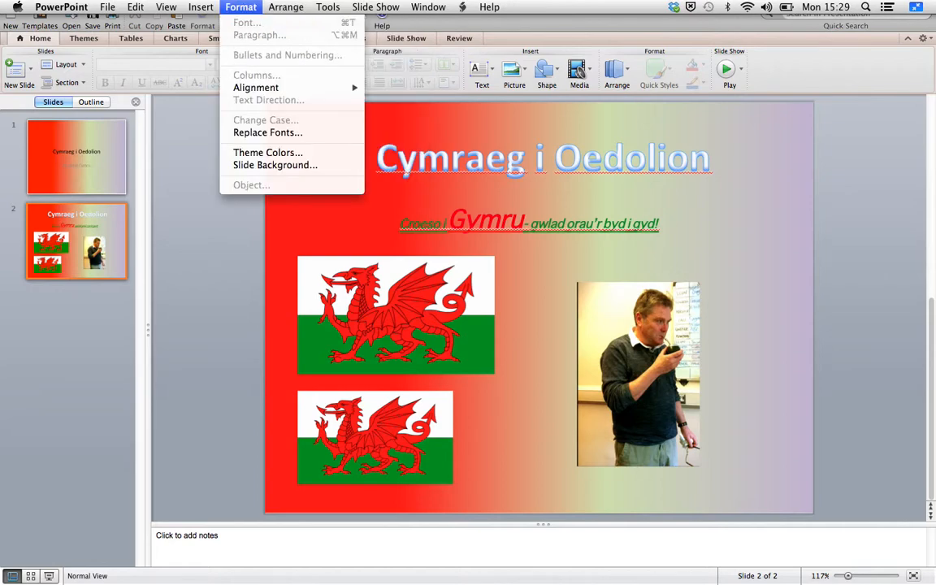
{"action": "mouse_move", "coordinate": [201, 7]}
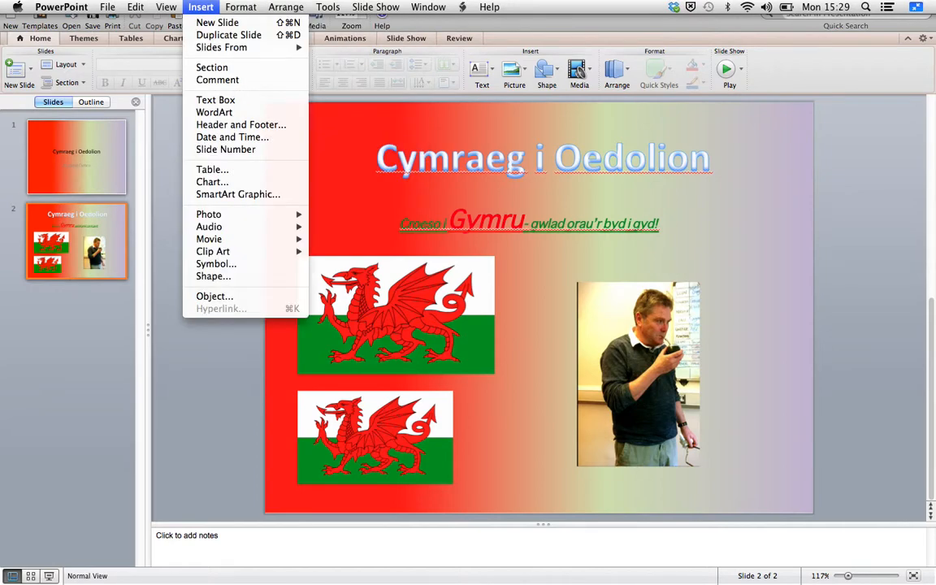
{"action": "left_click", "coordinate": [698, 188]}
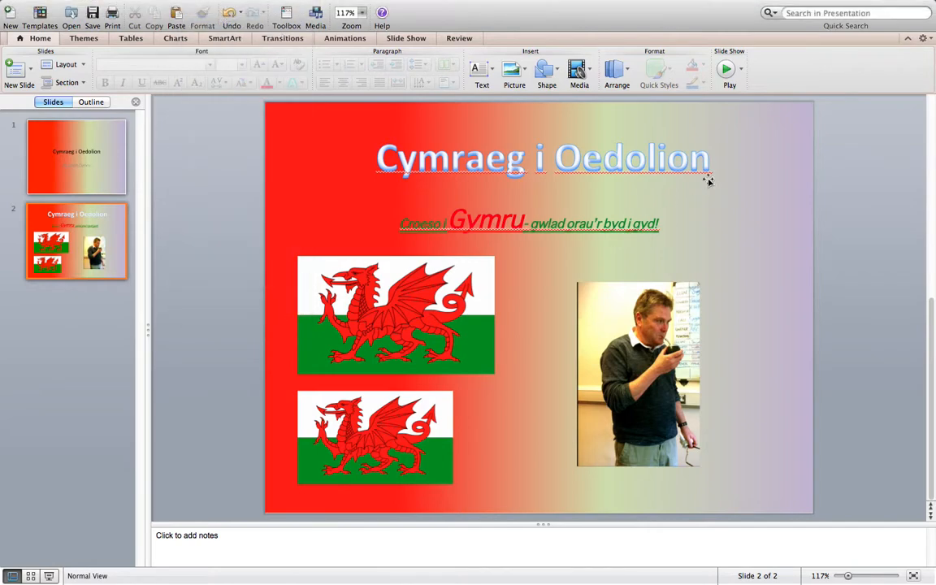
- Add the Fly In entrance effect to the title "Cymraeg i Oedolion"
{"action": "left_click", "coordinate": [704, 181]}
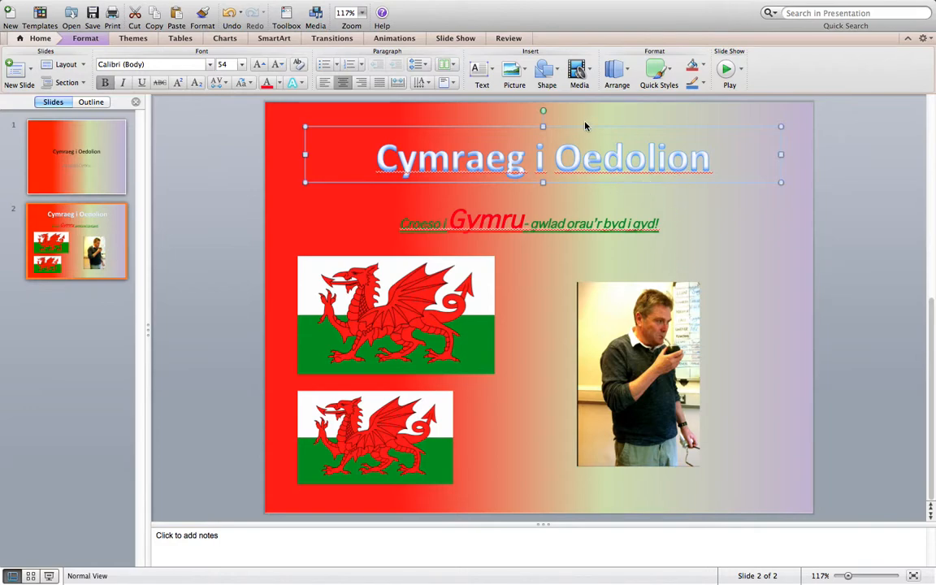
{"action": "left_click", "coordinate": [408, 42]}
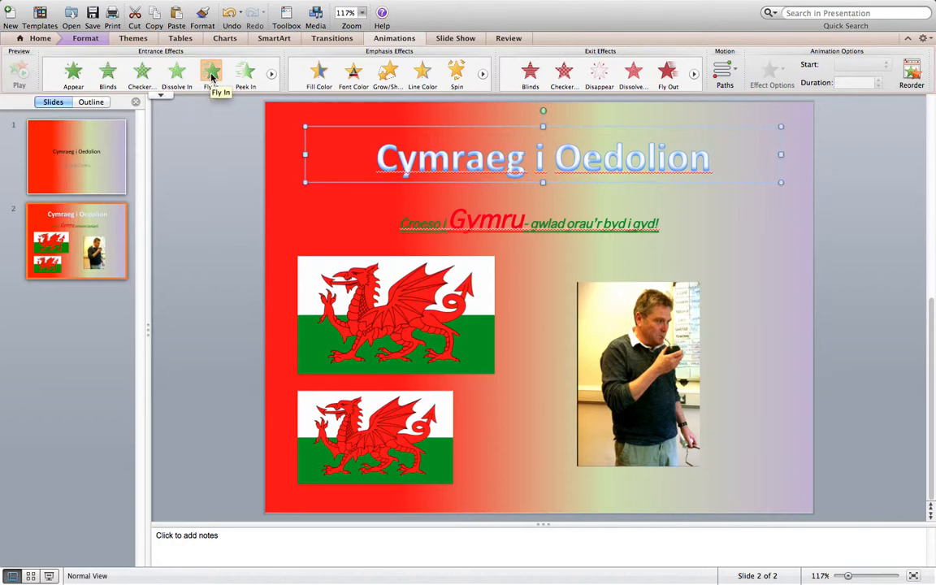
{"action": "left_click", "coordinate": [211, 75]}
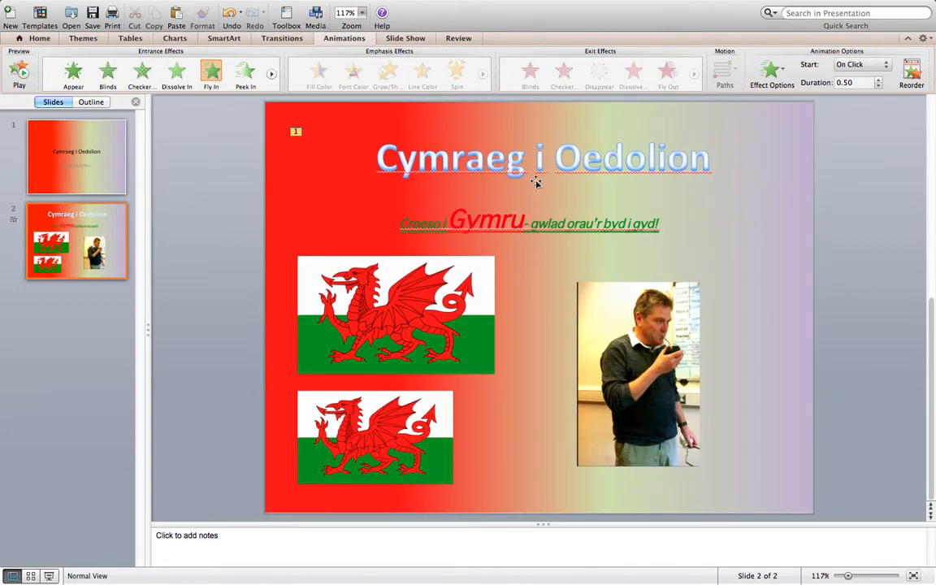
- Add a second Fly In entrance effect to the title with an On Click start, and delete that extra effect
{"action": "left_click", "coordinate": [487, 166]}
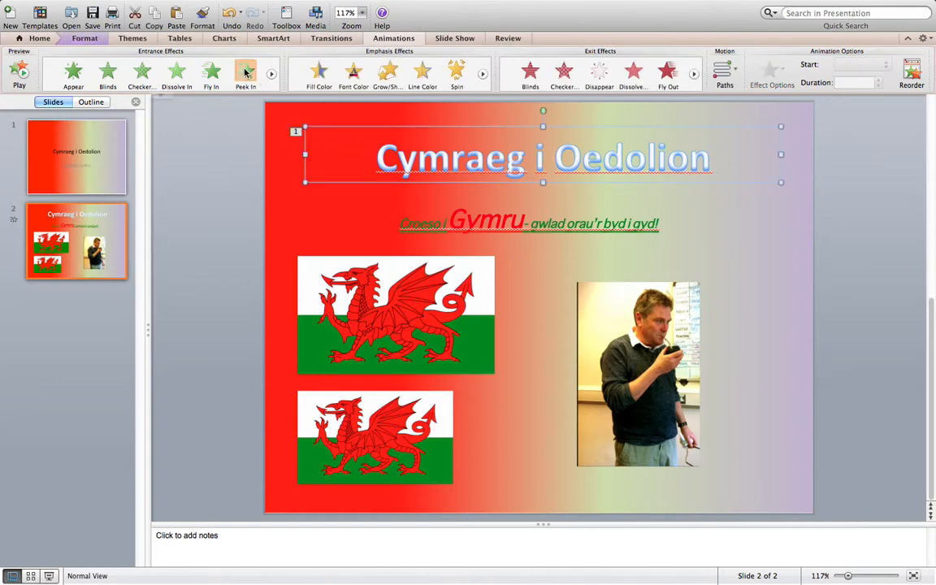
{"action": "left_click", "coordinate": [210, 71]}
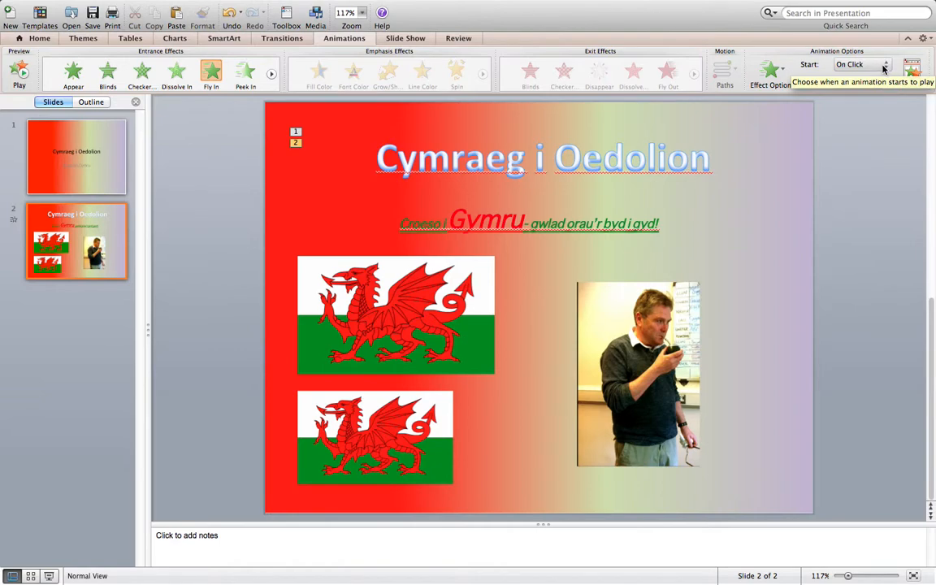
{"action": "left_click", "coordinate": [884, 67]}
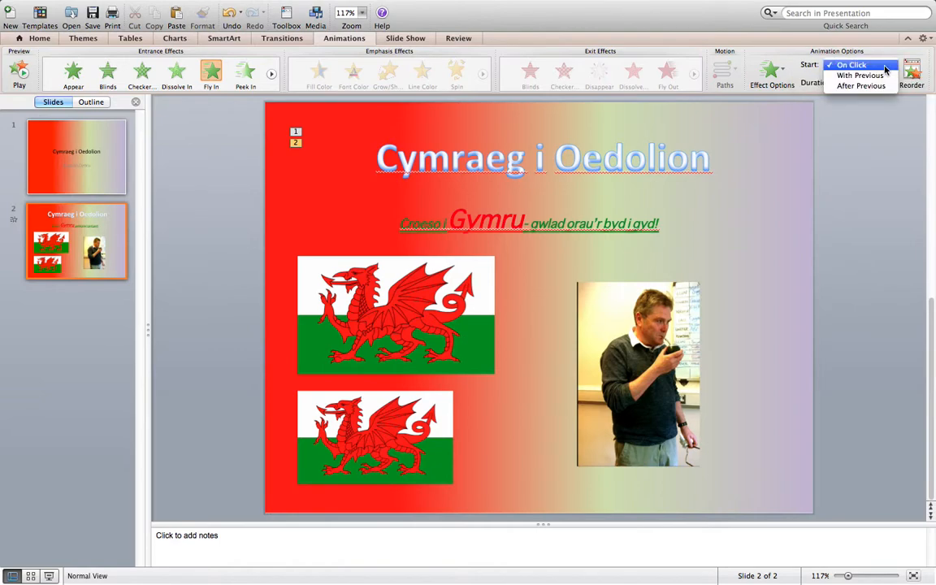
{"action": "left_click", "coordinate": [885, 66]}
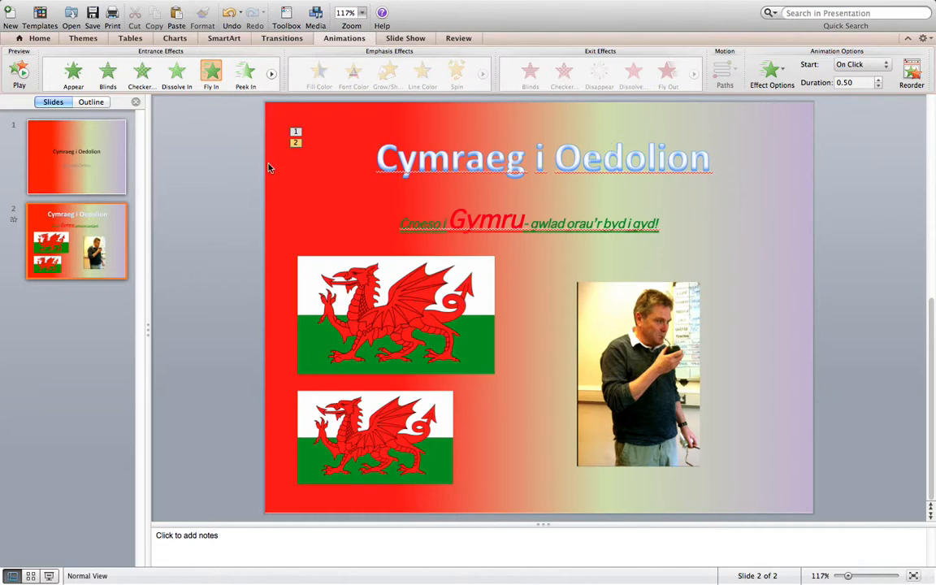
{"action": "key", "text": "Delete"}
- Add the Spin emphasis effect to the title "Cymraeg i Oedolion"
{"action": "left_click", "coordinate": [440, 173]}
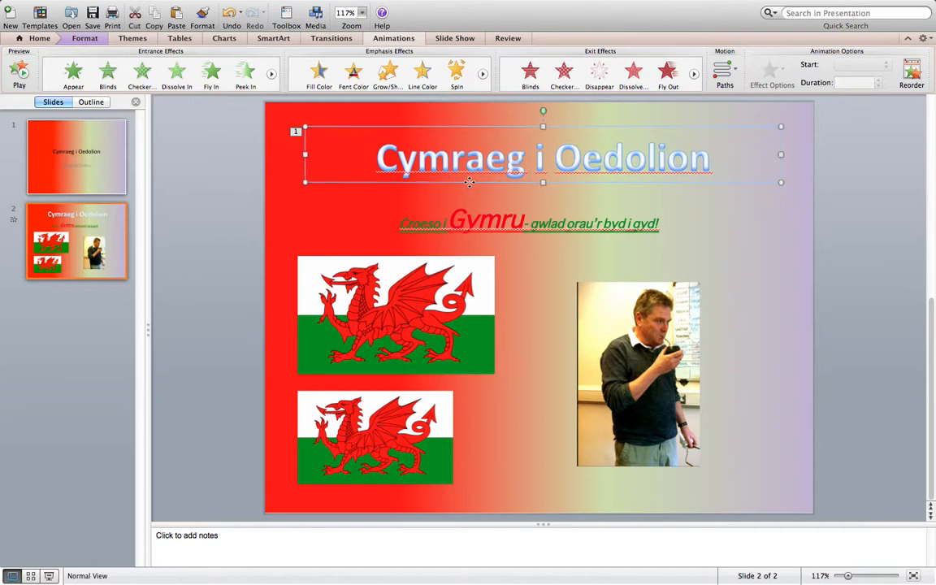
{"action": "left_click", "coordinate": [457, 74]}
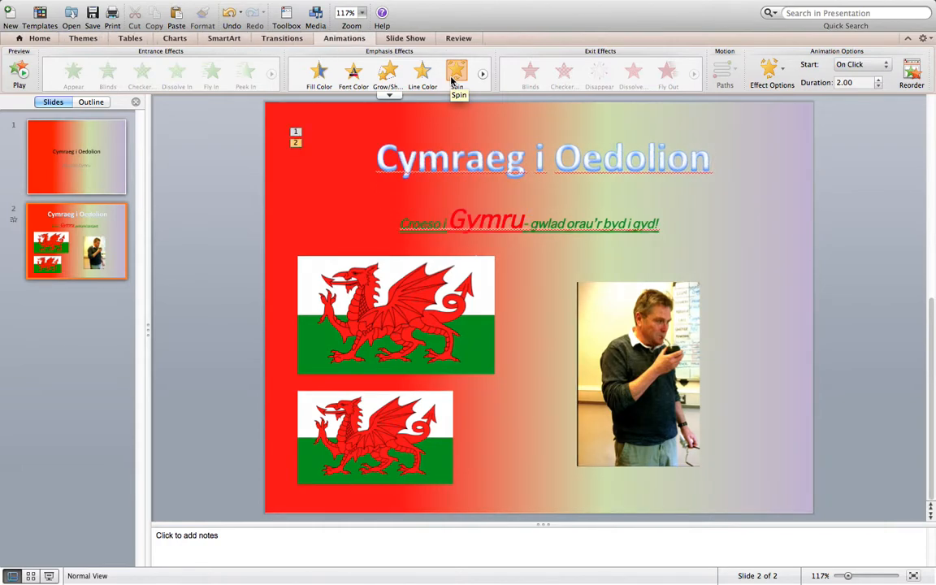
- Move the "Croeso i Gymru" text box toward the slide's right edge and give it the Shape entrance effect
{"action": "left_click", "coordinate": [471, 213]}
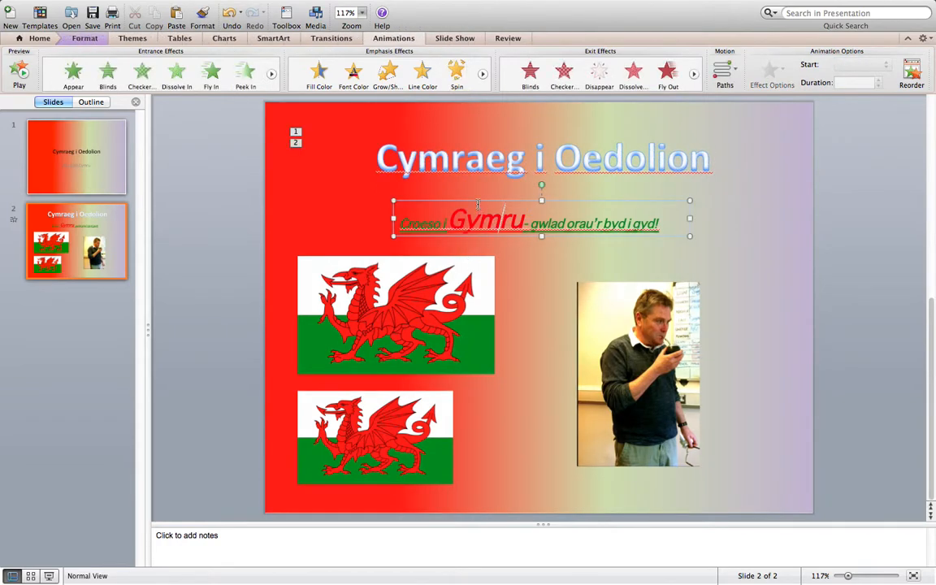
{"action": "left_click", "coordinate": [477, 201]}
{"action": "left_click_drag", "start_coordinate": [477, 201], "coordinate": [397, 195]}
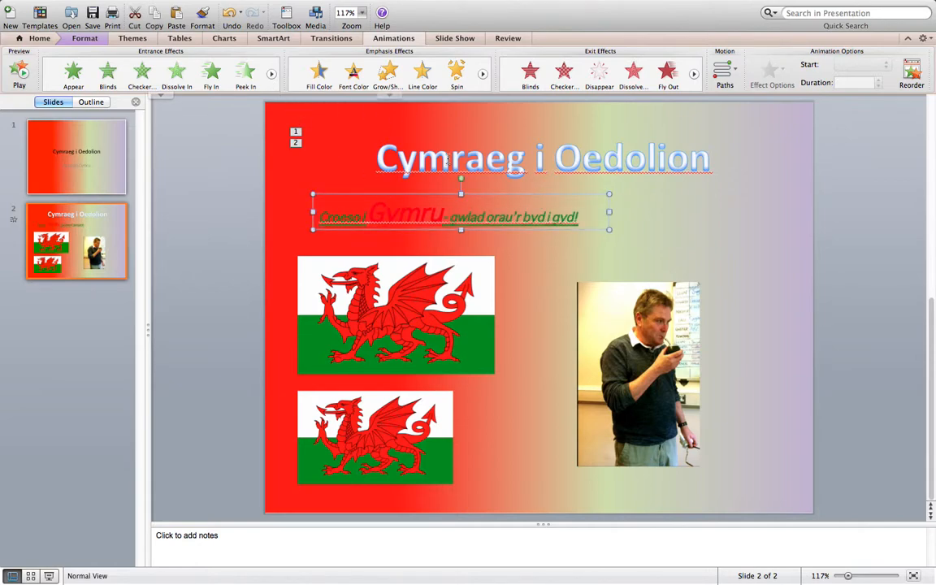
{"action": "left_click_drag", "start_coordinate": [520, 192], "coordinate": [710, 191]}
{"action": "scroll", "coordinate": [215, 73], "scroll_direction": "down", "scroll_amount": 1}
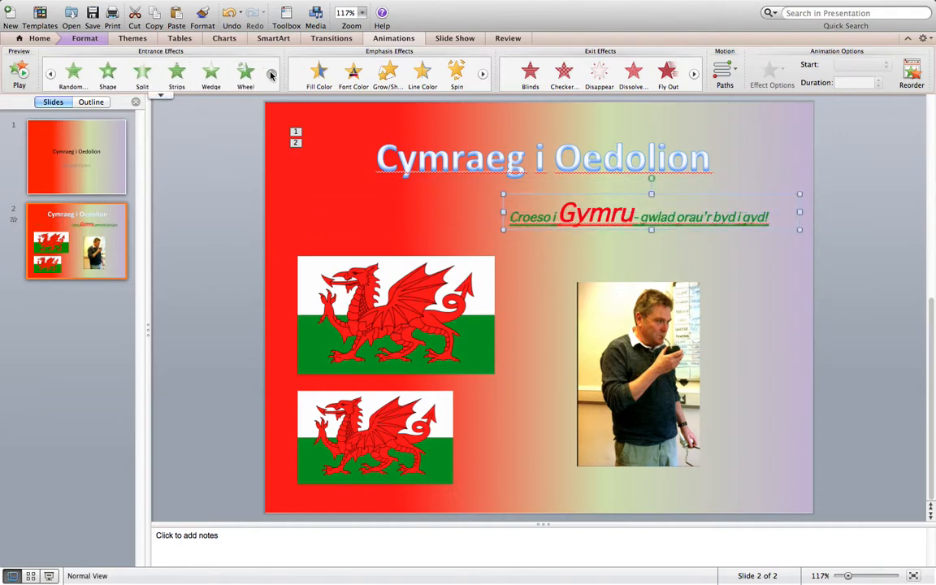
{"action": "left_click", "coordinate": [108, 75]}
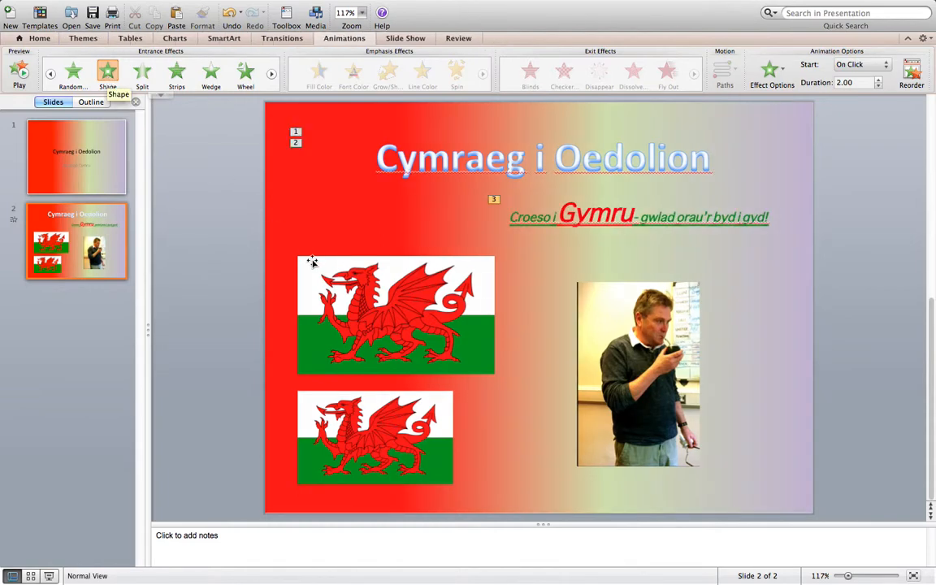
- Give the upper Welsh flag picture the Wheel entrance effect and the Fly Out exit effect
{"action": "left_click", "coordinate": [379, 298]}
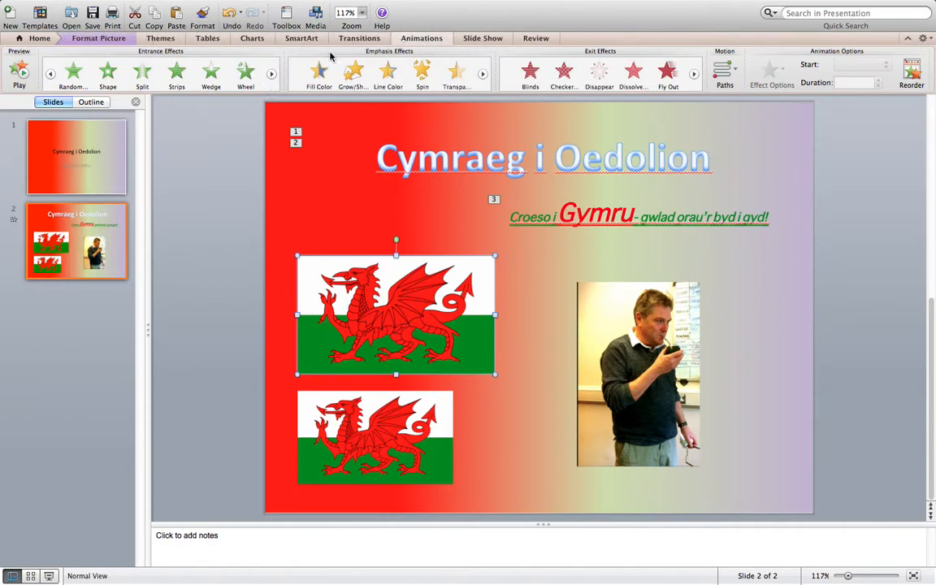
{"action": "left_click", "coordinate": [246, 75]}
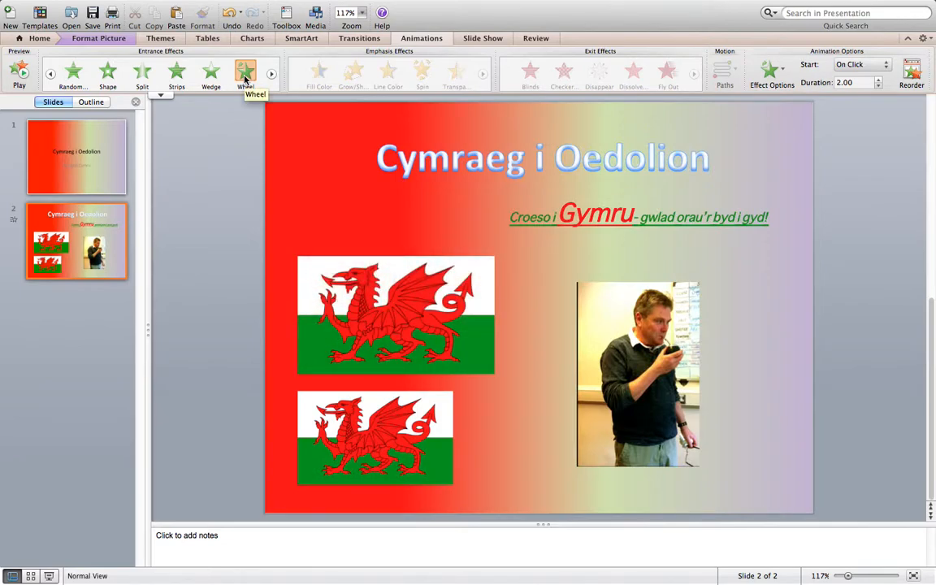
{"action": "left_click", "coordinate": [408, 319]}
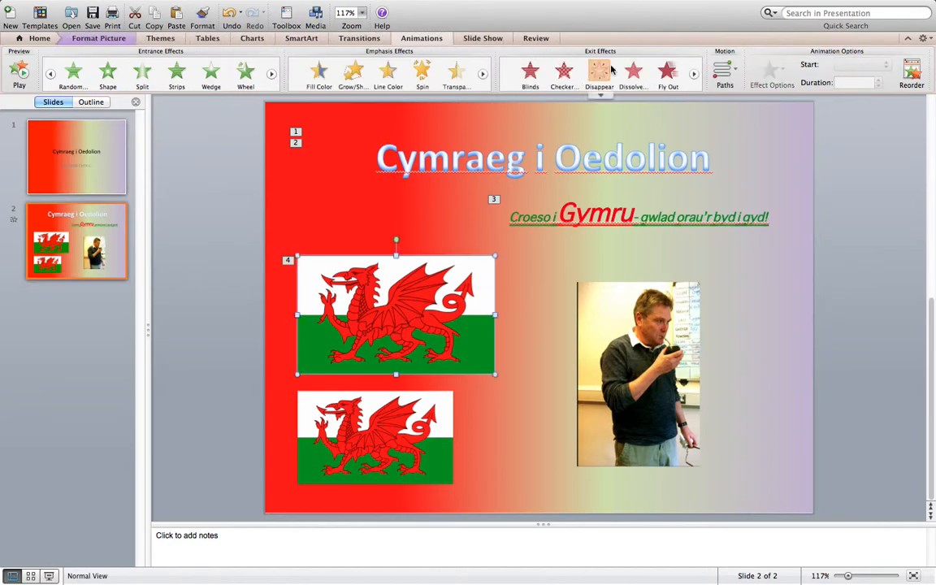
{"action": "left_click", "coordinate": [668, 72]}
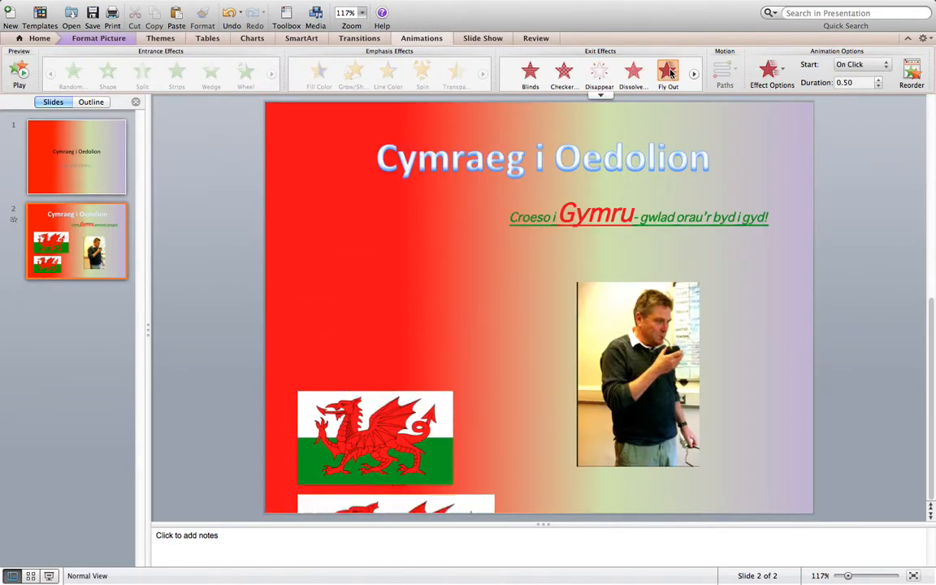
- Apply the Strips entrance effect to the photo of the man and the Blinds entrance effect to the lower flag picture
{"action": "left_click", "coordinate": [632, 382]}
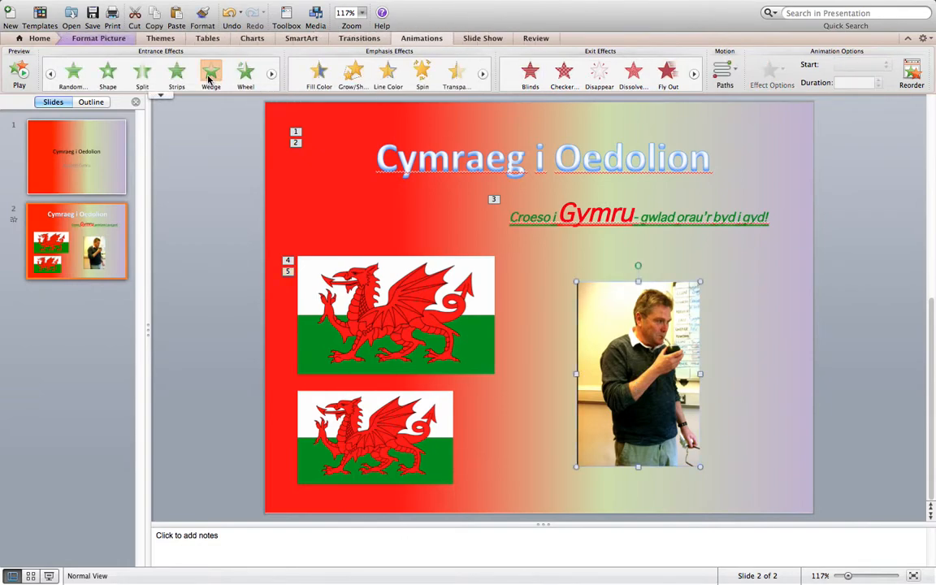
{"action": "left_click", "coordinate": [175, 73]}
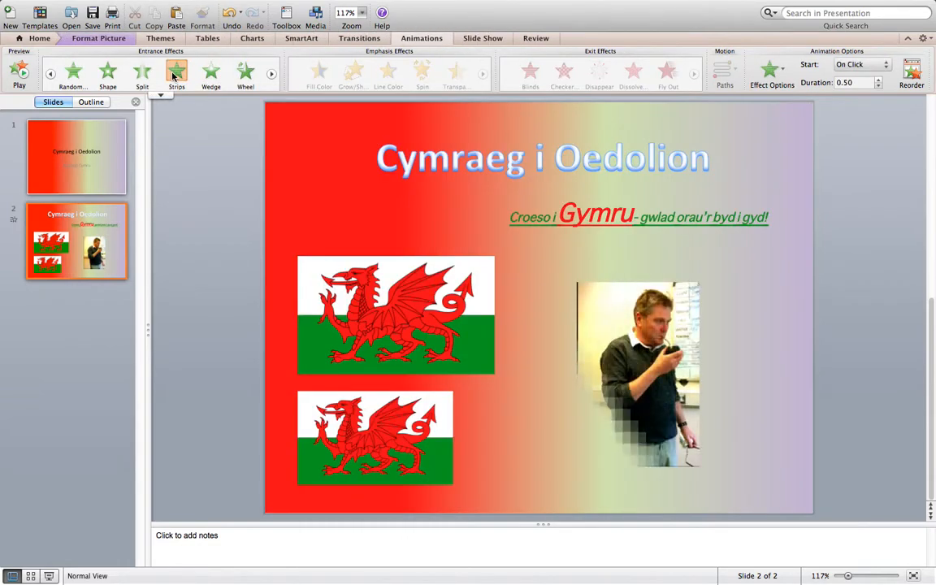
{"action": "left_click", "coordinate": [317, 395]}
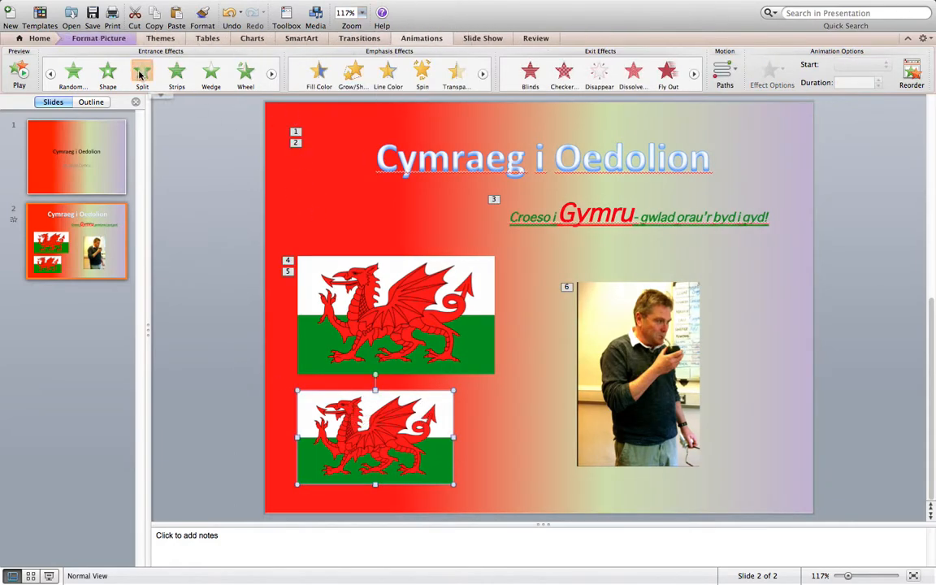
{"action": "left_click", "coordinate": [52, 75]}
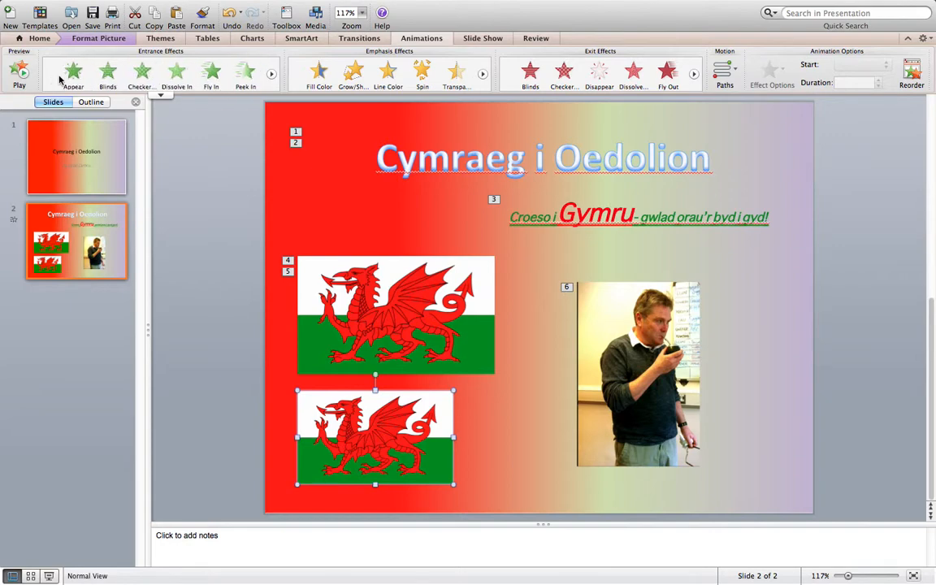
{"action": "left_click", "coordinate": [108, 75]}
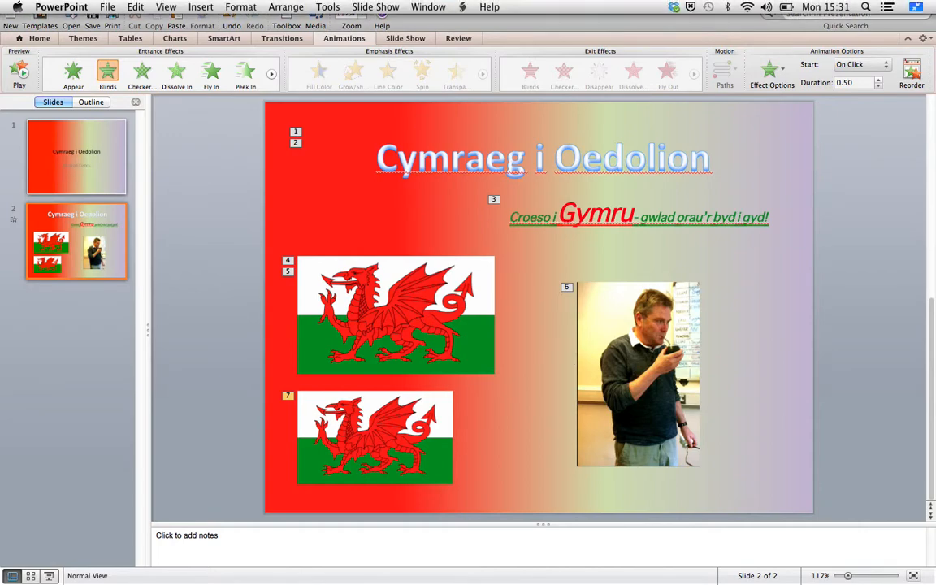
{"action": "left_click", "coordinate": [382, 7]}
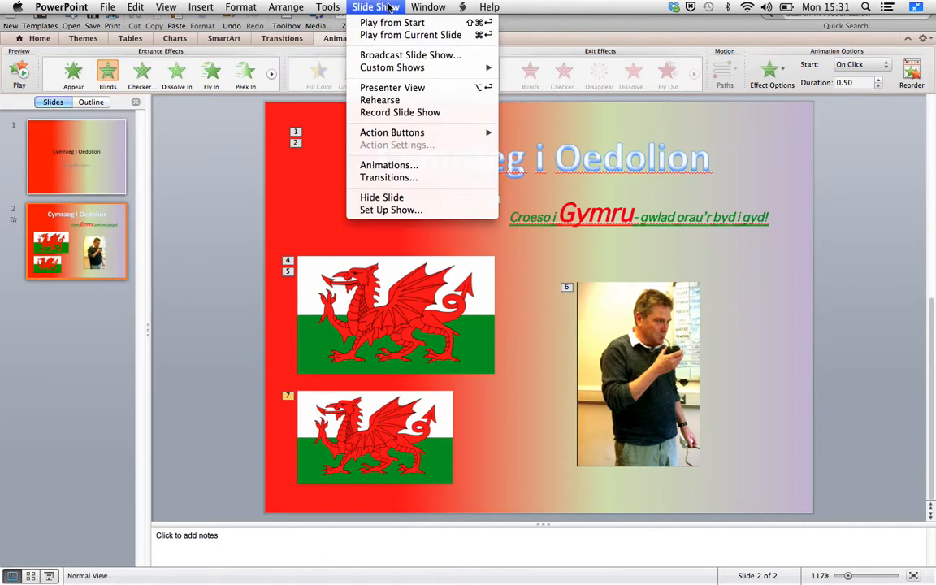
{"action": "mouse_move", "coordinate": [328, 7]}
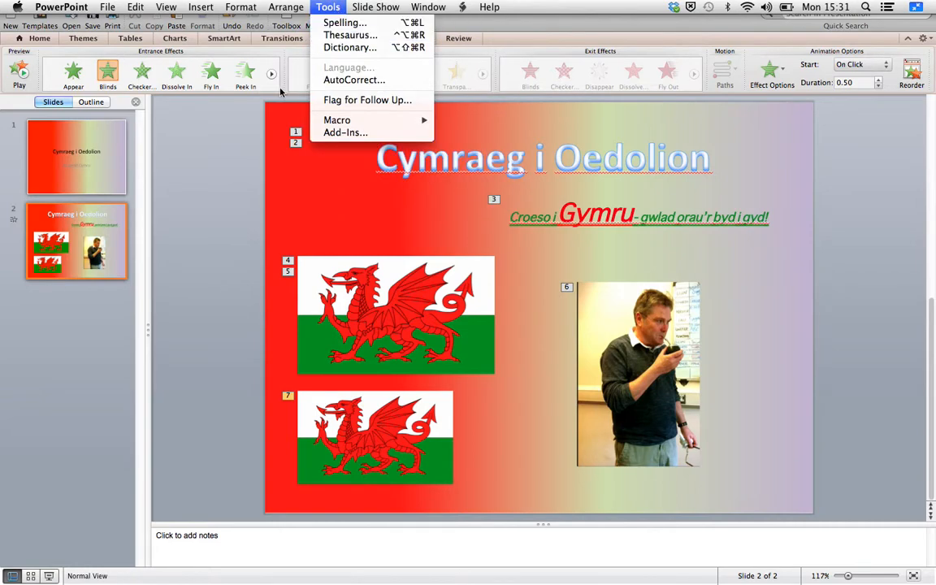
{"action": "left_click", "coordinate": [219, 177]}
{"action": "left_click", "coordinate": [332, 41]}
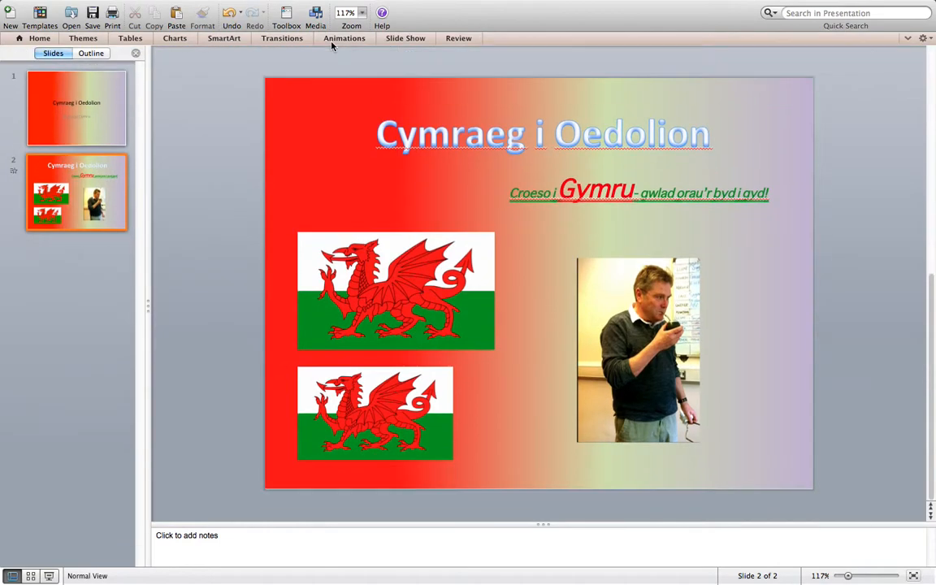
{"action": "left_click", "coordinate": [342, 38]}
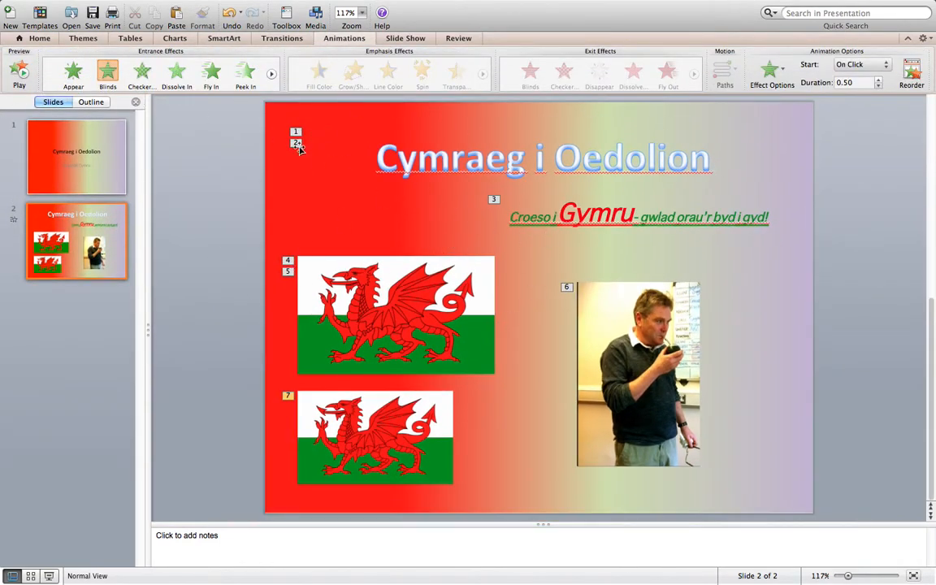
- Start the slide show from the current slide 2 to preview its animations
{"action": "mouse_move", "coordinate": [366, 2]}
{"action": "left_click", "coordinate": [406, 38]}
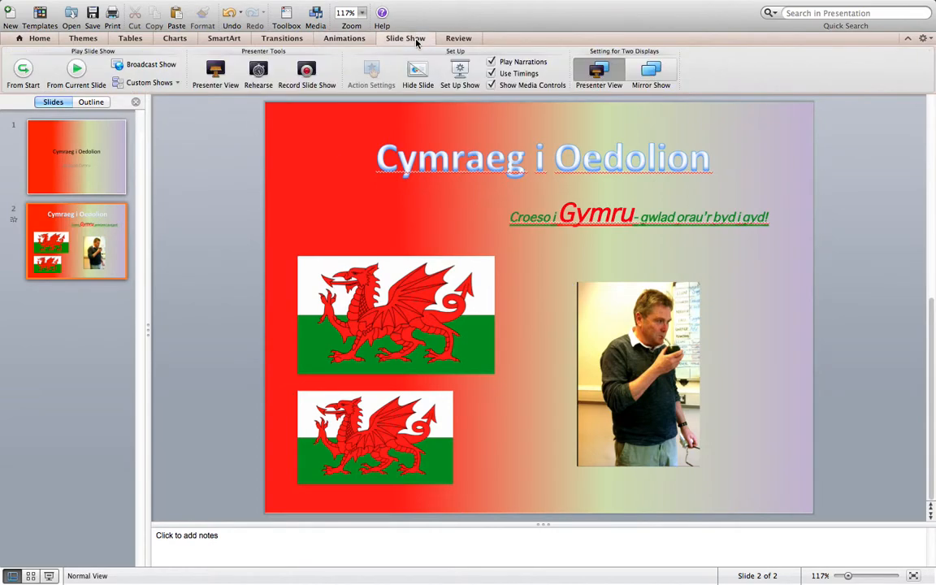
{"action": "left_click", "coordinate": [77, 72]}
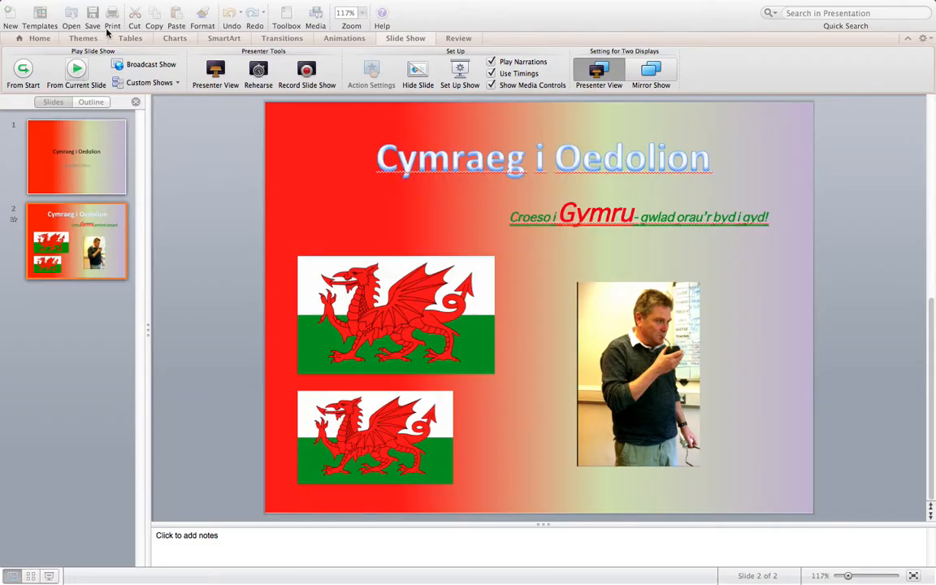
{"action": "left_click", "coordinate": [77, 71]}
{"action": "key", "text": "Escape"}
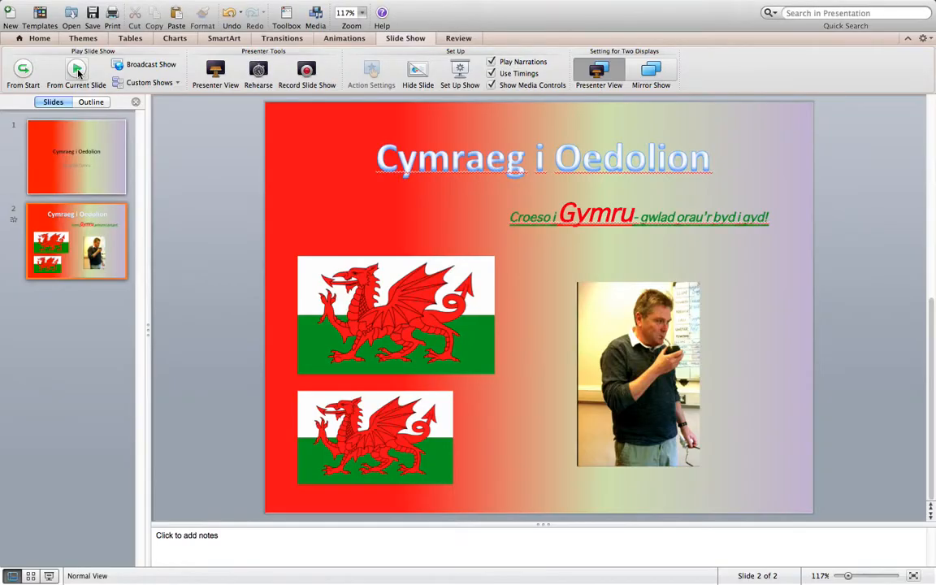
{"action": "left_click", "coordinate": [77, 71]}
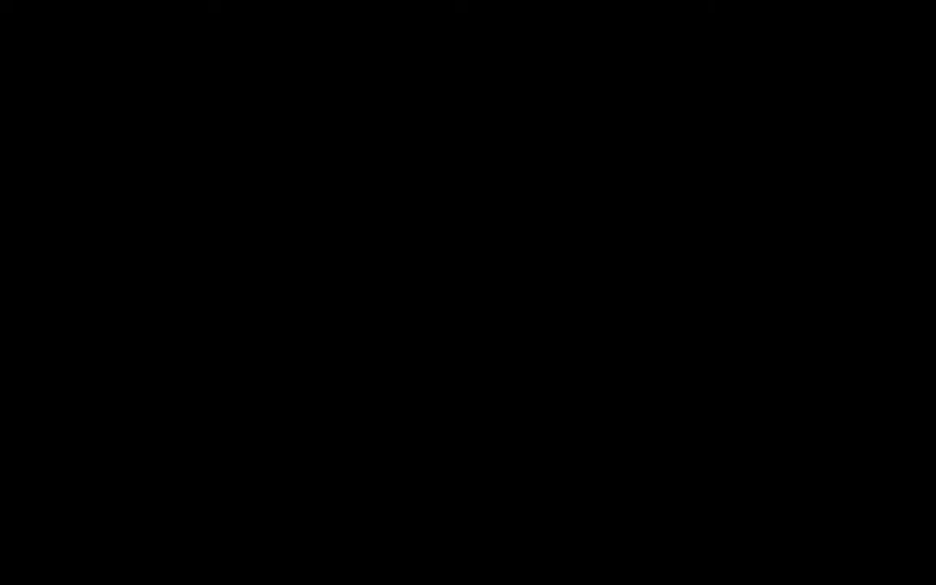